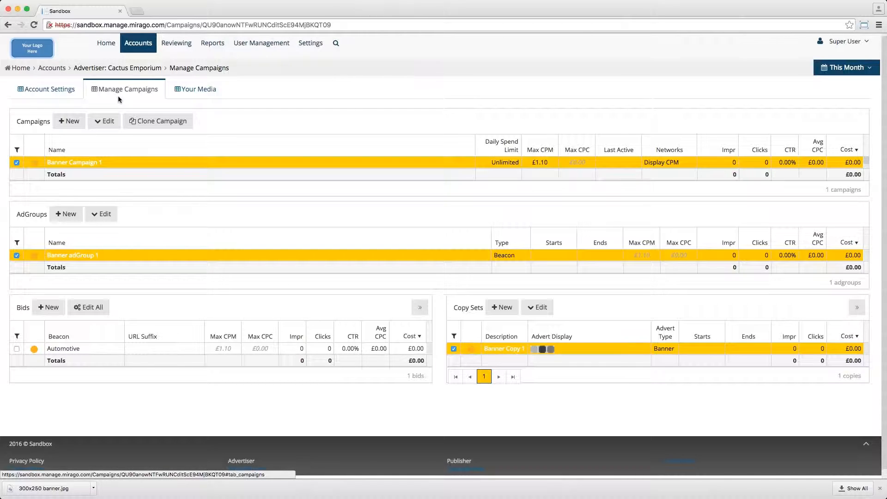
Step: Start a new campaign for Cactus Emporium and assign it to the Text PPC network under Main Network
left_click(71, 122)
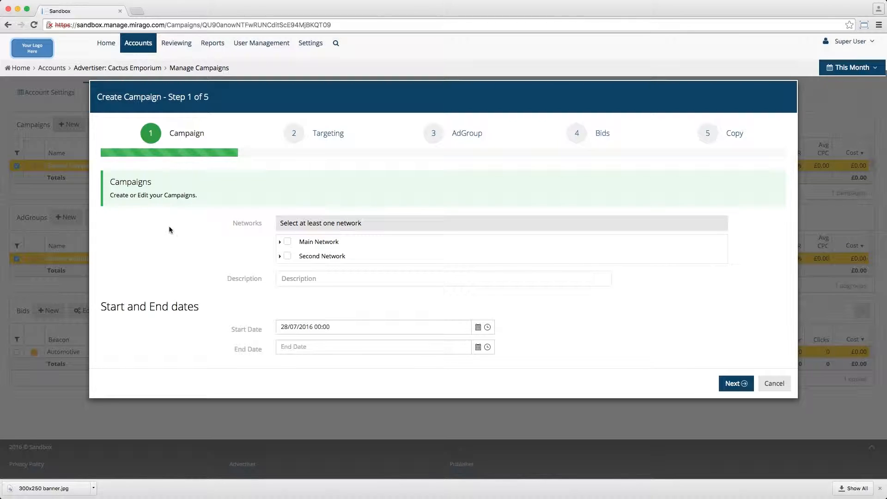
left_click(280, 241)
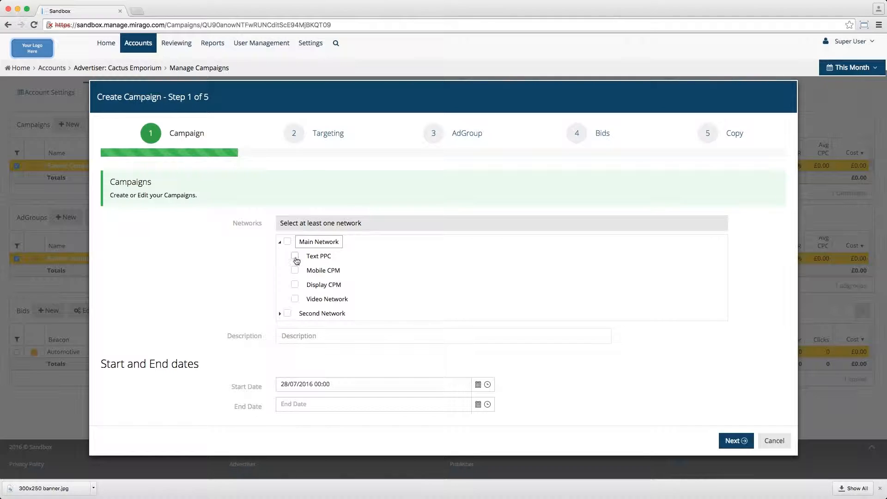
left_click(295, 256)
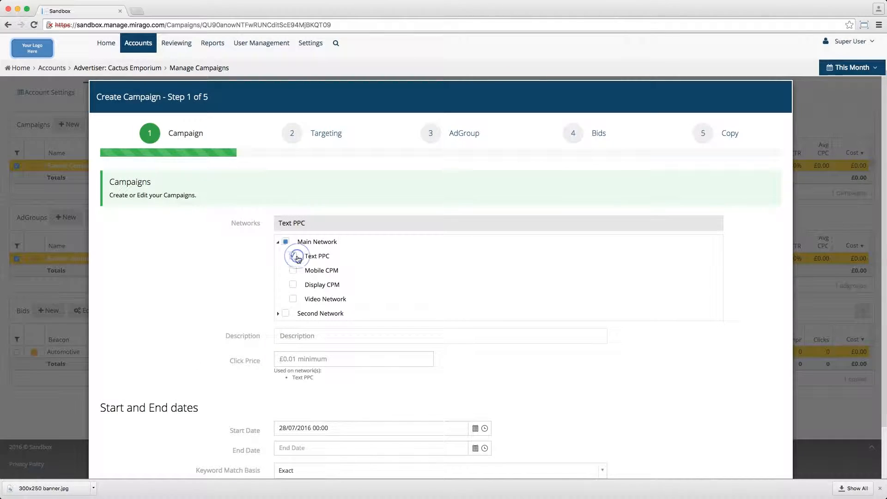
Step: Describe the campaign as "Text Campaign 1" and set its click price to £0.15
left_click(298, 335)
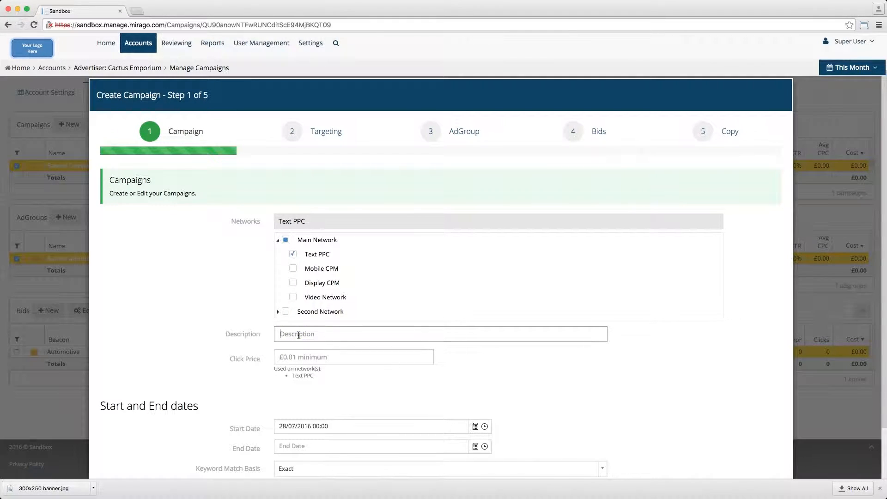
type("Tect Campaign 1")
key("BackSpace")
type("x")
left_click(287, 359)
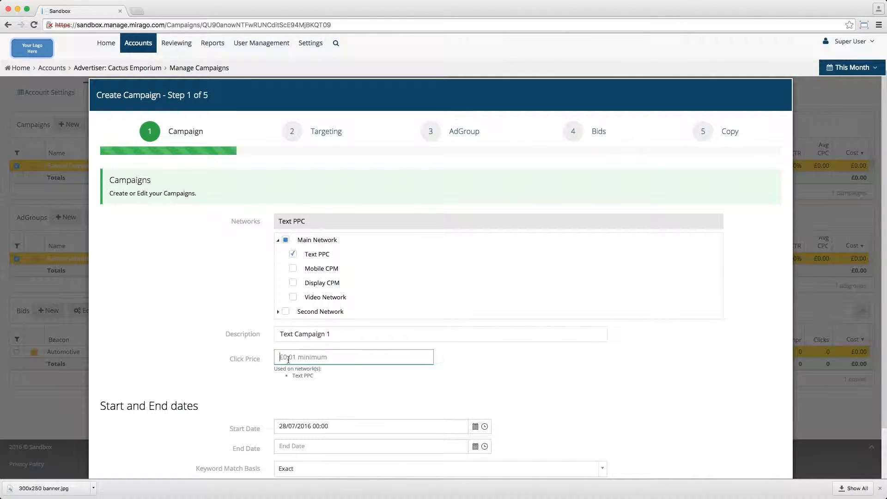
type("0.15")
left_click(452, 357)
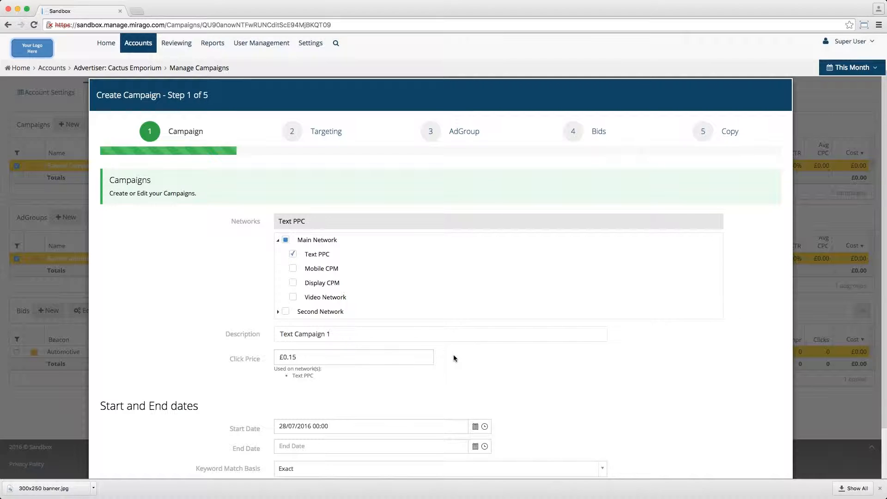
Step: Set the campaign's start date to 29/07/2016 and keyword match basis to Phrase, and proceed to targeting
scroll(453, 357, "down", 3)
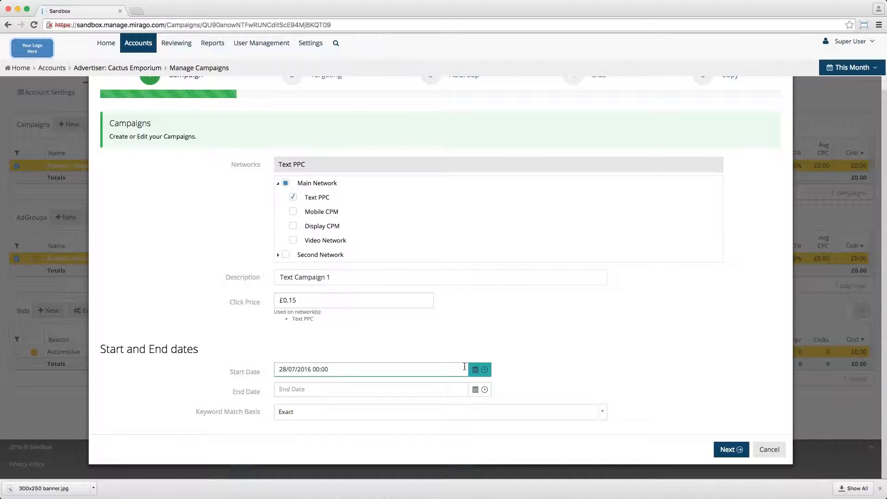
left_click(474, 370)
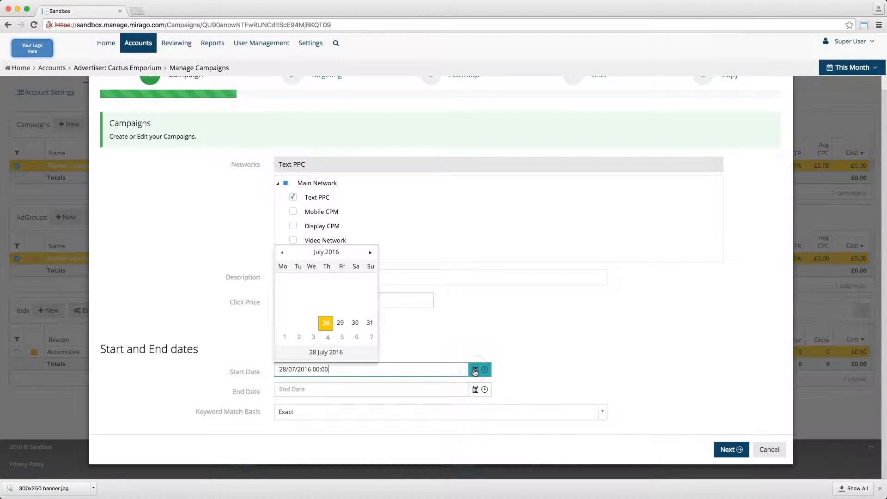
left_click(339, 323)
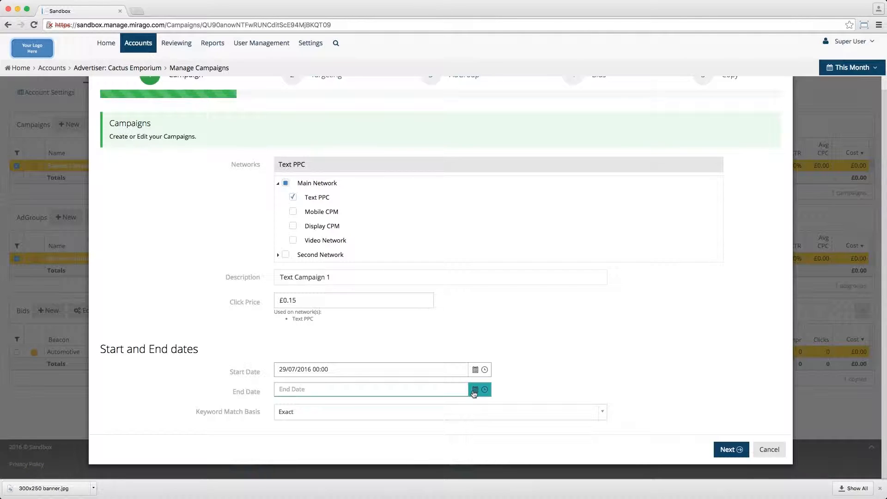
left_click(471, 412)
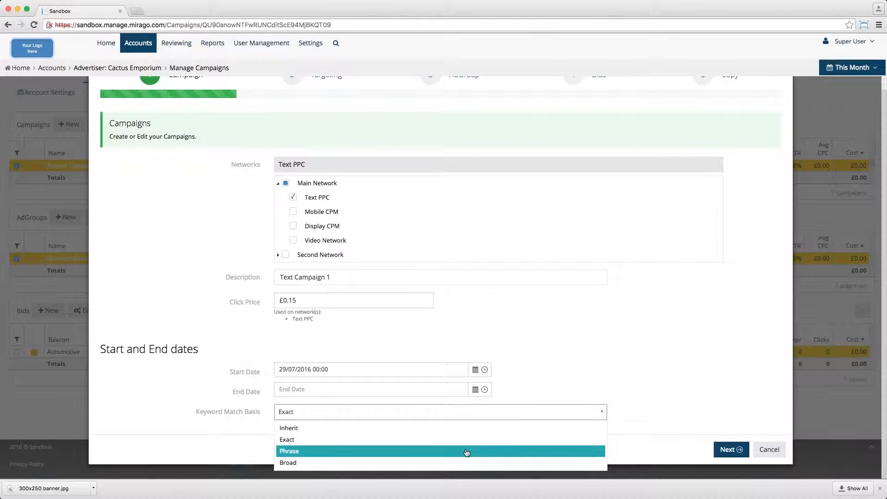
left_click(464, 451)
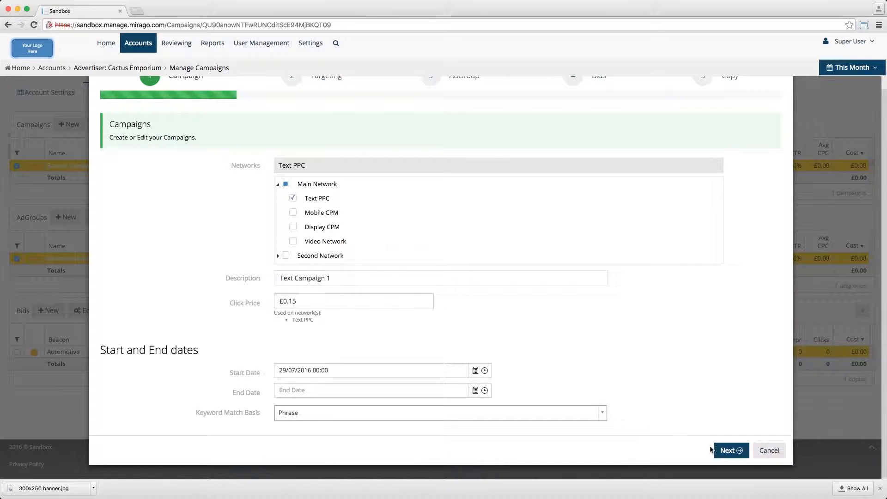
left_click(729, 451)
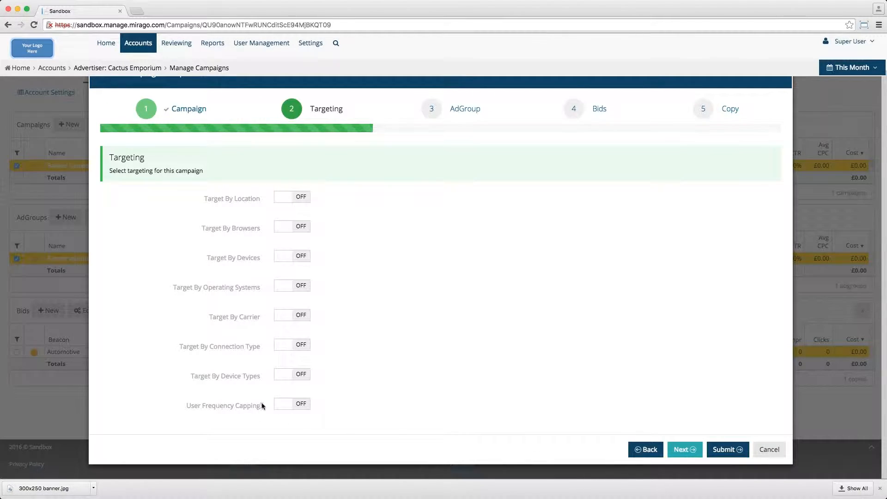
Step: Turn on user frequency capping to view its impression and click options, and turn it off again
left_click(281, 405)
scroll(280, 406, "down", 3)
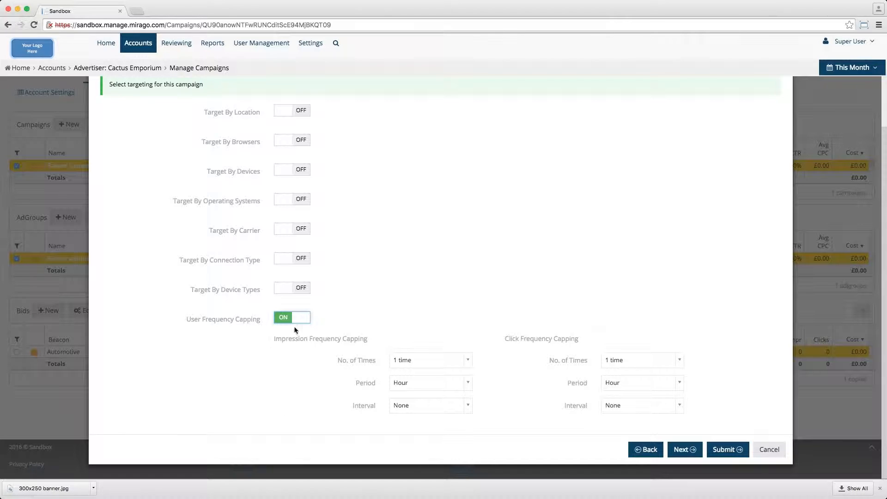
left_click(303, 317)
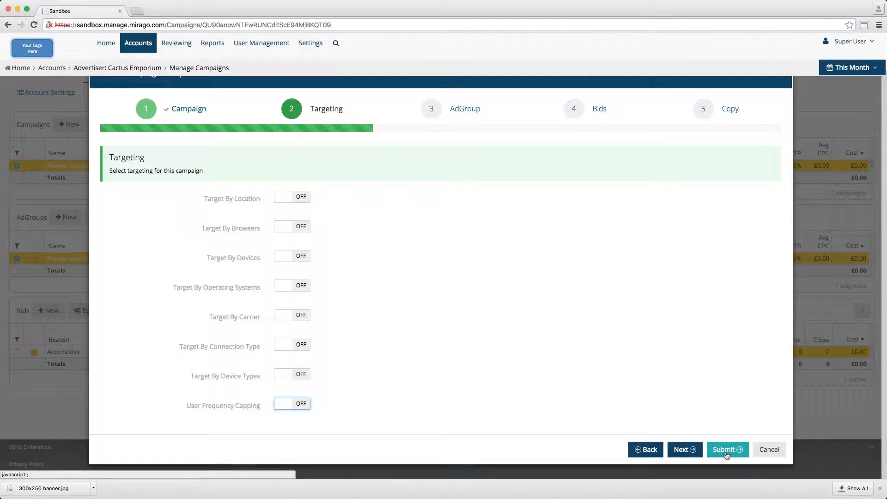
Step: Skip further targeting, name the ad group "Text AdGroup 1" with Keyword selection type, and continue to the bids
left_click(684, 452)
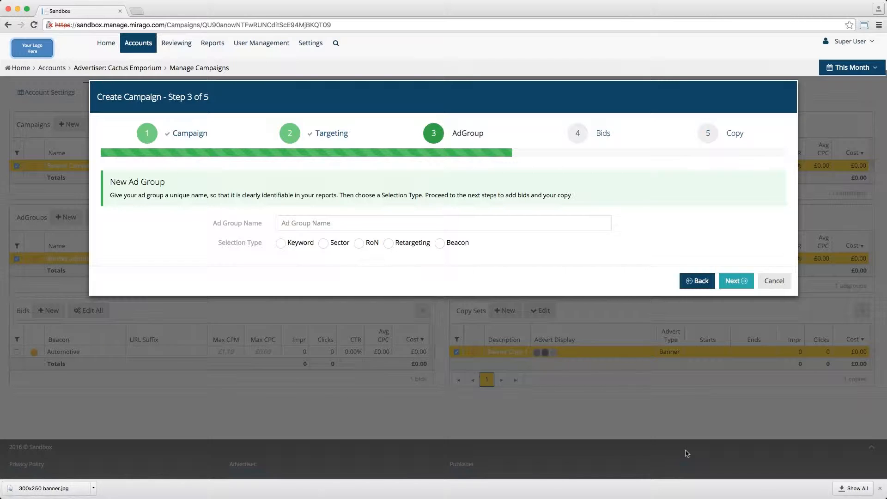
left_click(499, 225)
type("Te")
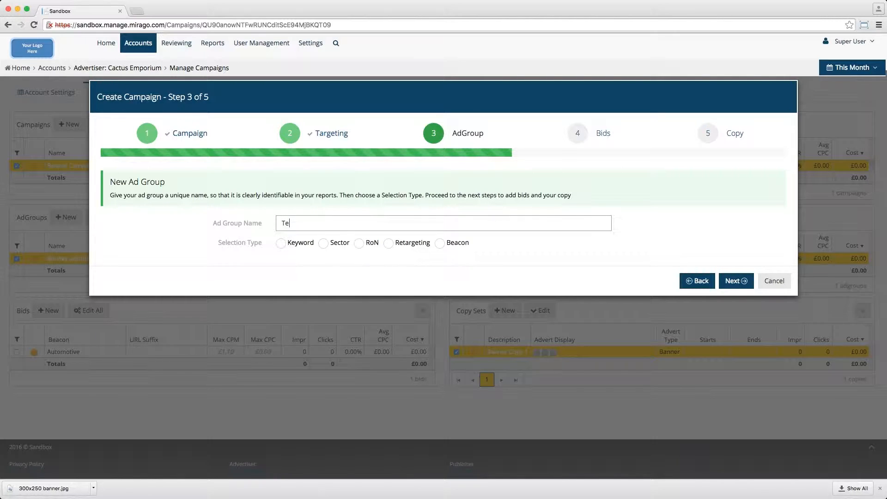
type("xt AdGroup 1")
left_click(282, 244)
left_click(736, 282)
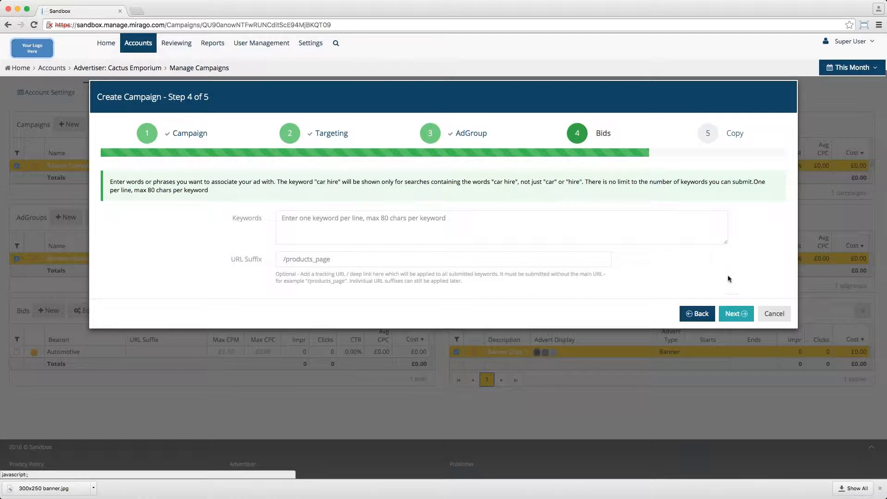
Step: Examine the keyword and URL suffix fields for keyword bids, and return to the ad group settings
left_click(291, 225)
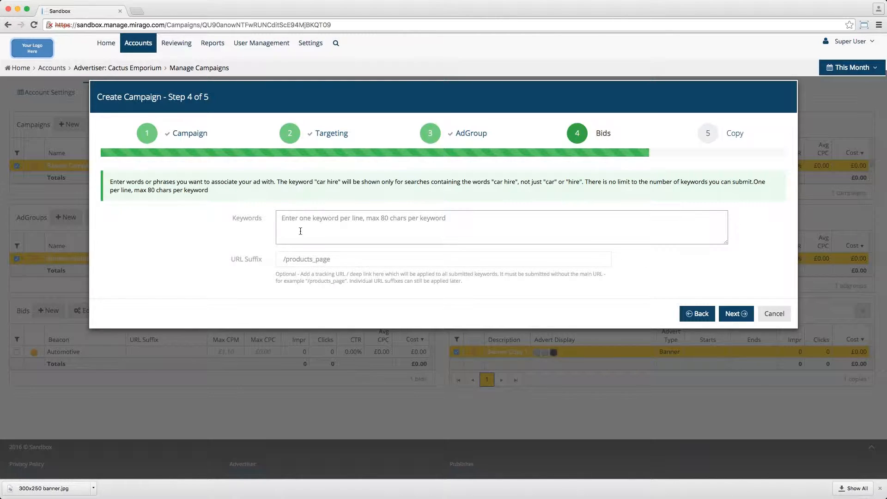
left_click(302, 259)
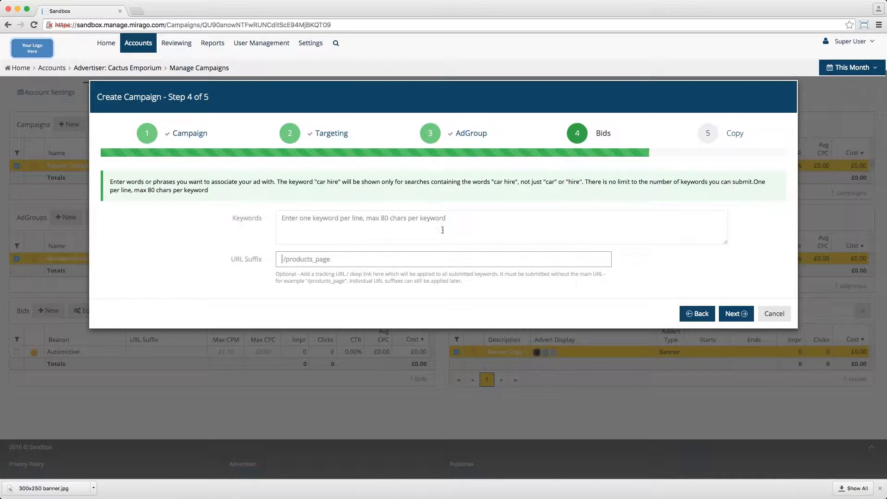
left_click(691, 315)
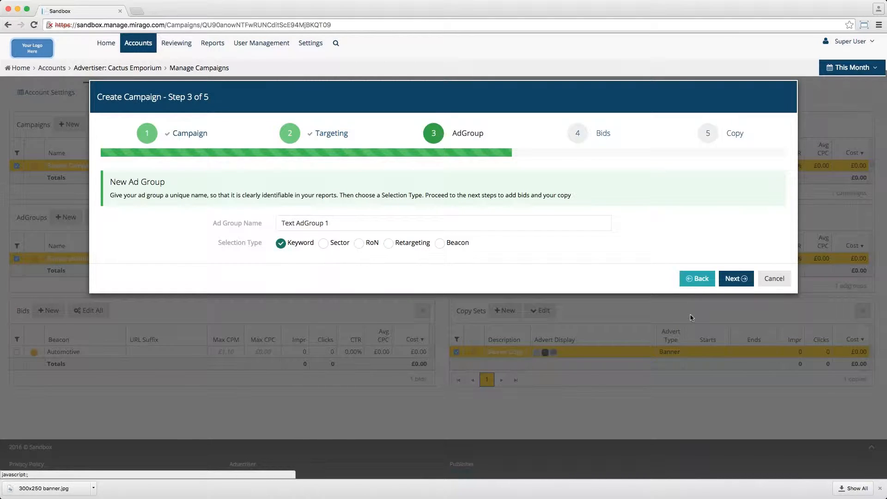
Step: Try the Sector selection type, examine its sector list and URL suffix field, and return to the ad group settings
left_click(323, 245)
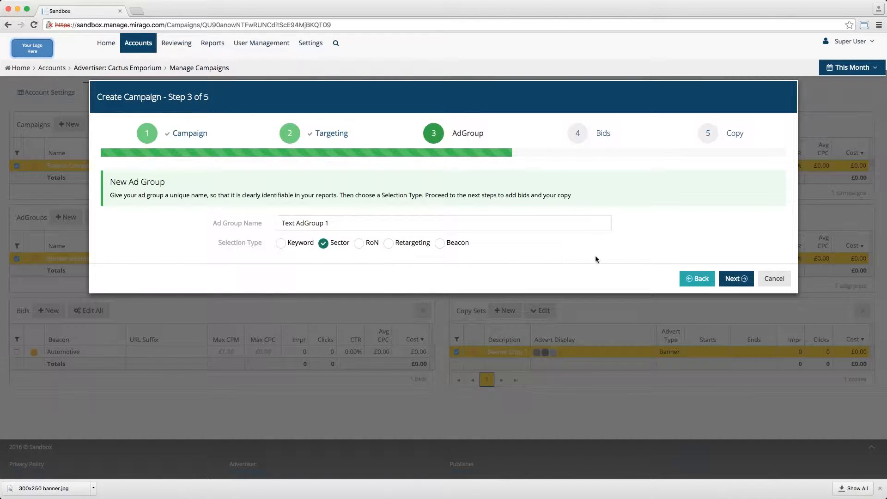
left_click(743, 278)
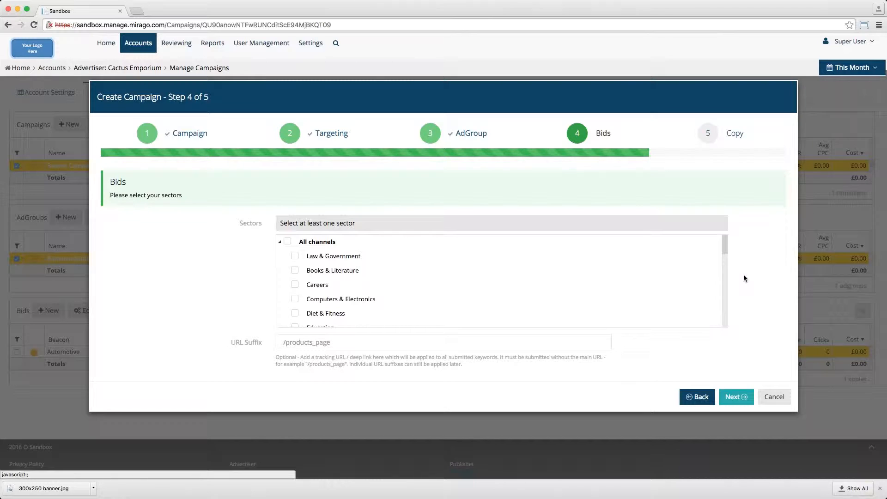
scroll(623, 281, "down", 2)
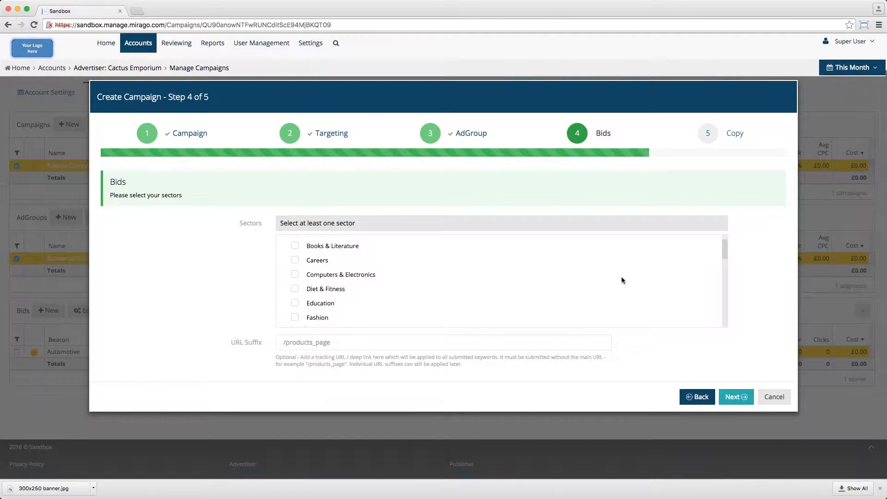
left_click(290, 342)
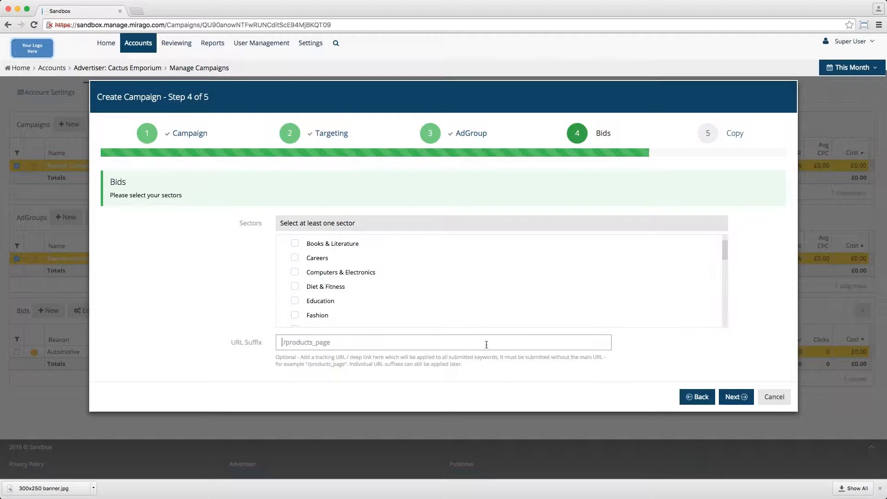
left_click(691, 397)
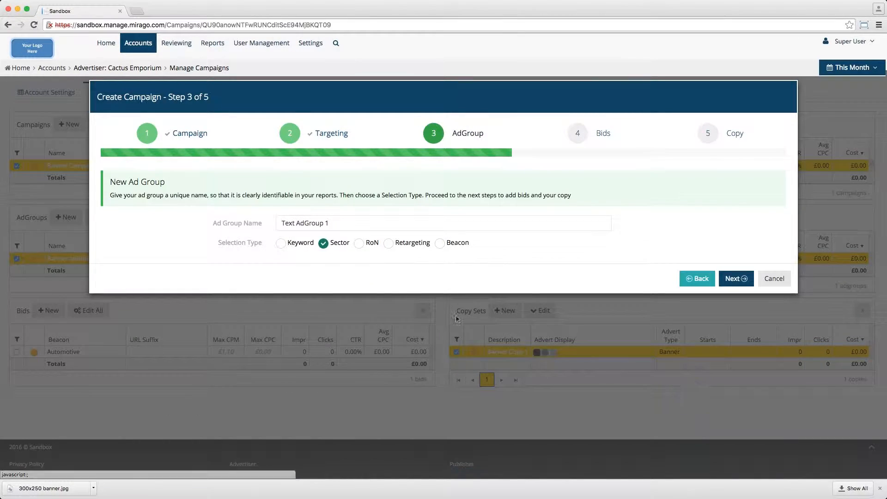
Step: Try the RoN selection type, read its bids page, and return to the ad group settings
left_click(358, 244)
left_click(739, 280)
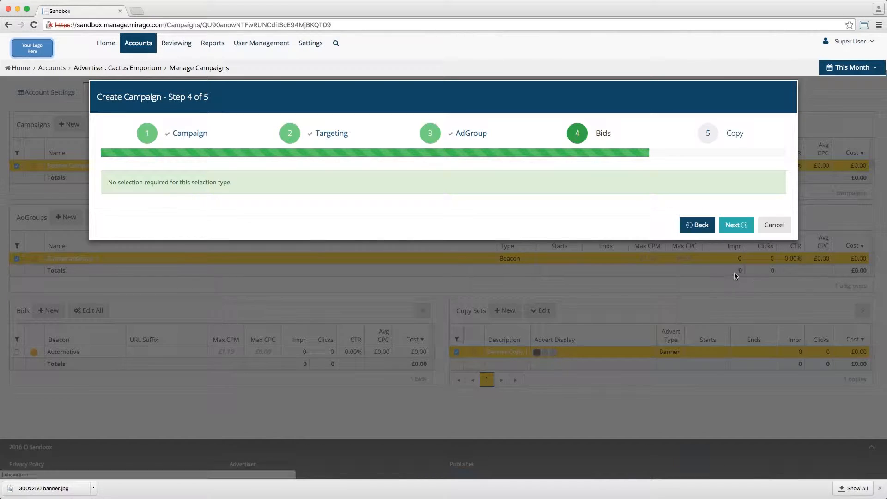
left_click_drag(248, 185, 98, 185)
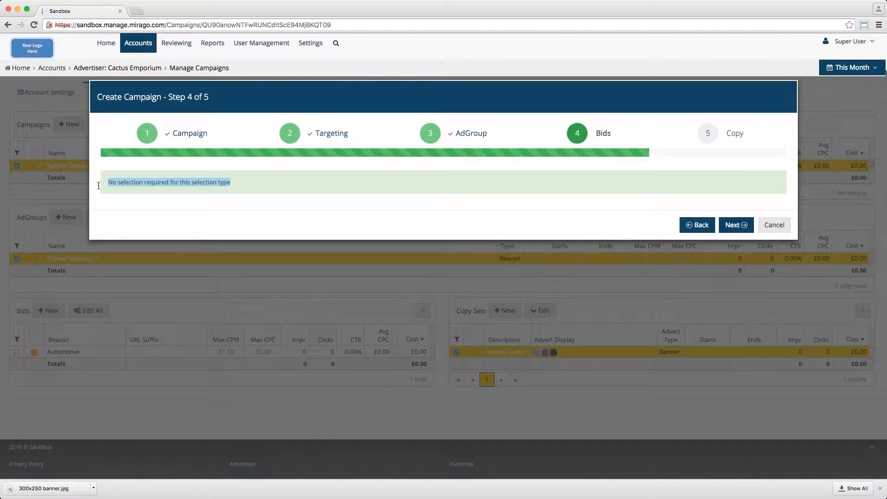
left_click(630, 185)
left_click(691, 225)
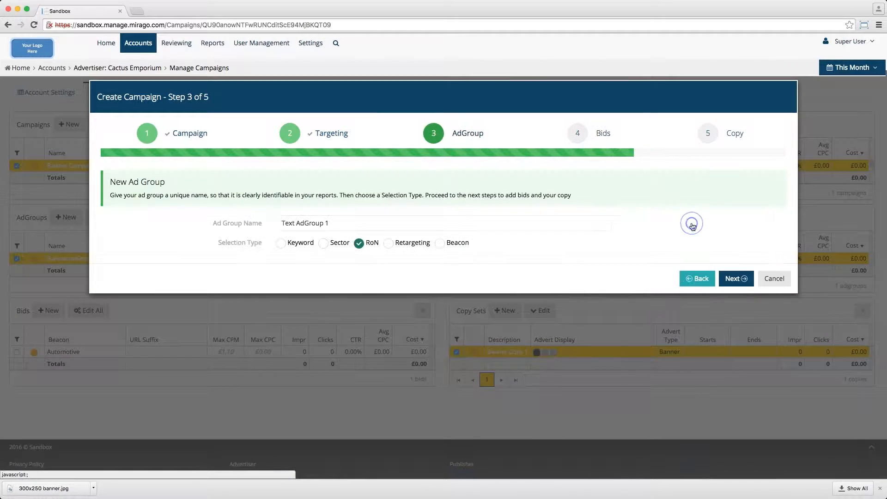
Step: Try the Retargeting selection type, check its bids page, and go back to the ad group settings
left_click(389, 245)
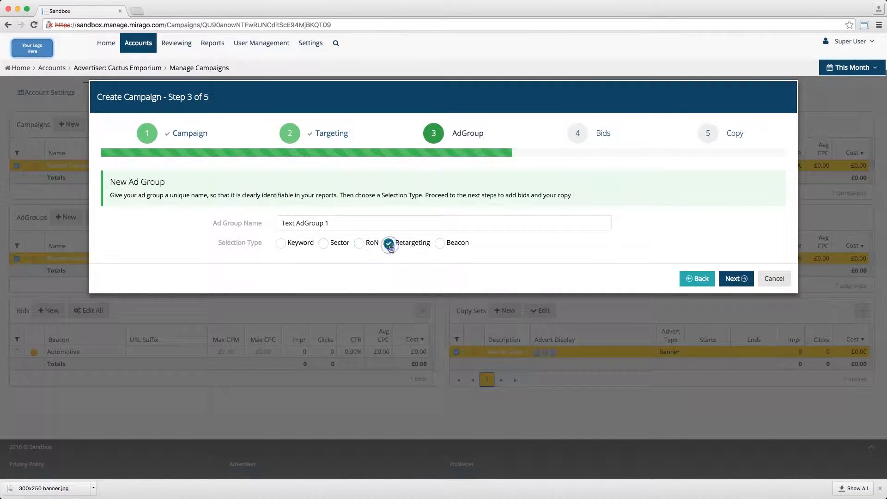
left_click(735, 280)
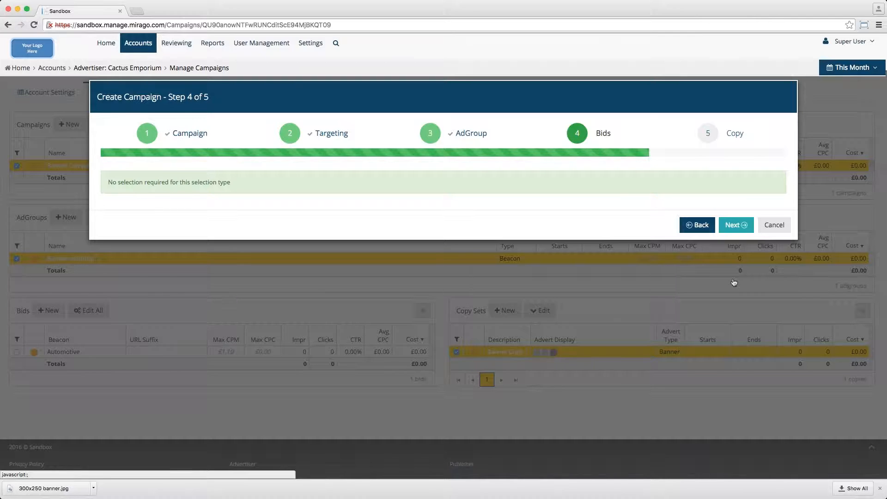
left_click(697, 226)
Step: Set the ad group's selection type to Beacon, bid on the Automotive beacon, and proceed to the ad copy
left_click(439, 242)
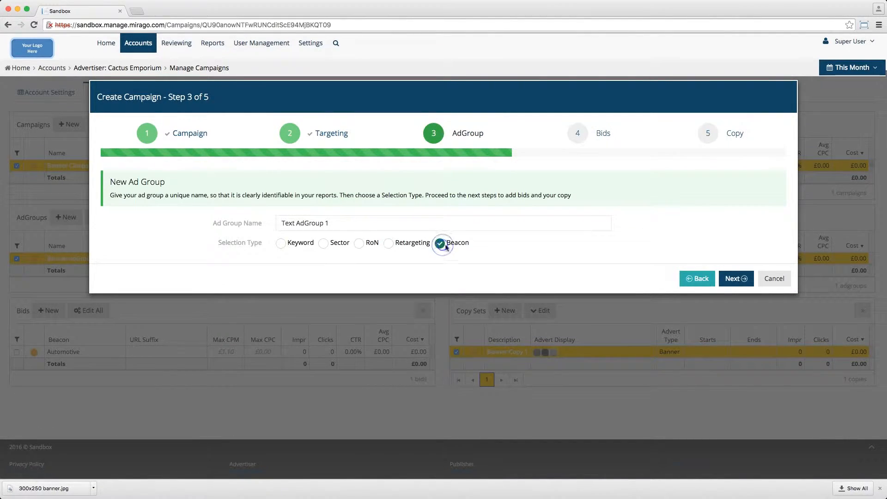
left_click(735, 279)
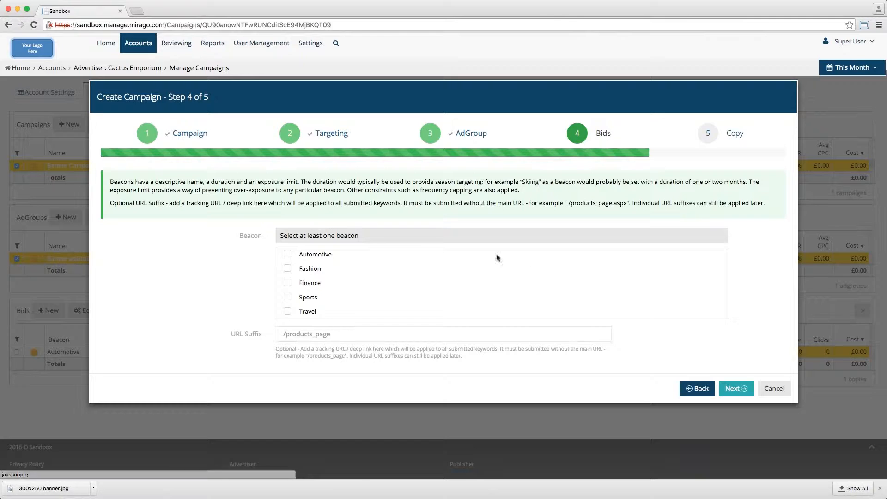
left_click(287, 254)
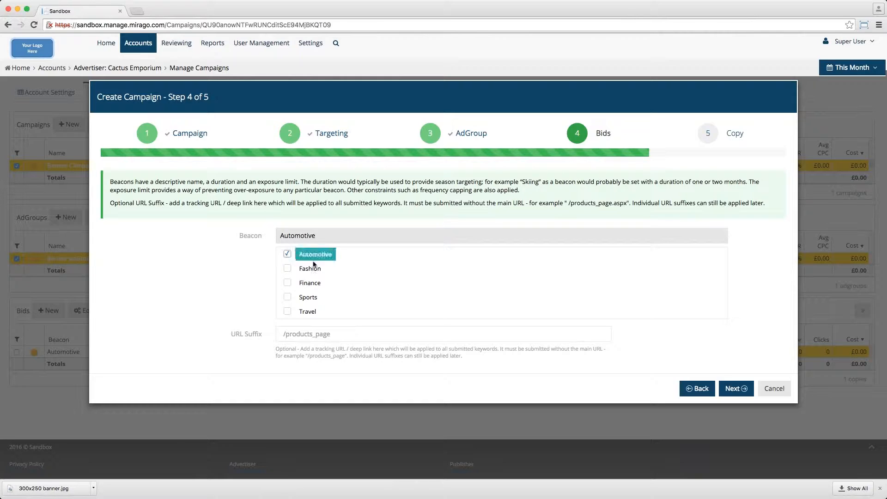
left_click(730, 389)
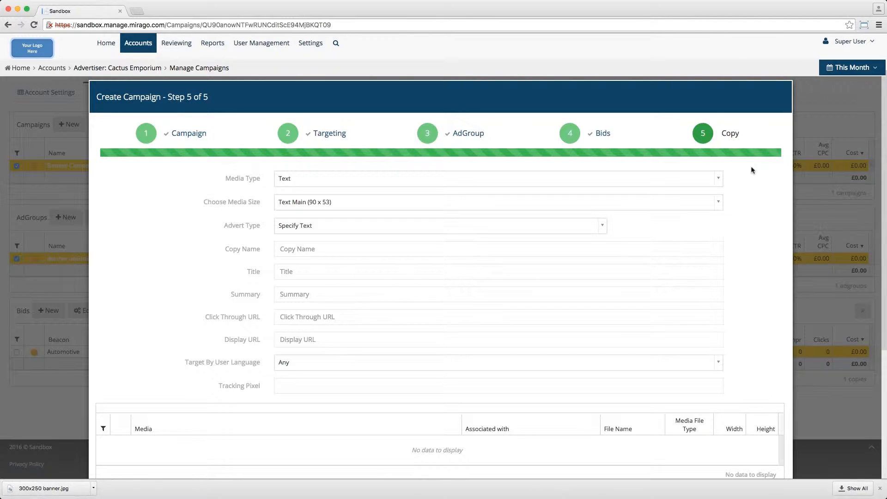
Step: Keep the copy's media type as Text, and choose the media size Text Main (90 x 53) and the advert type Specify Text
left_click(717, 179)
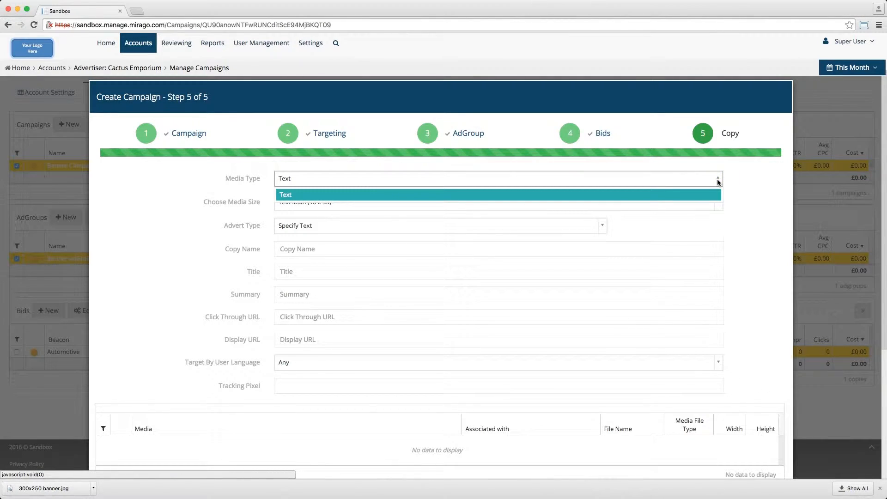
left_click(719, 182)
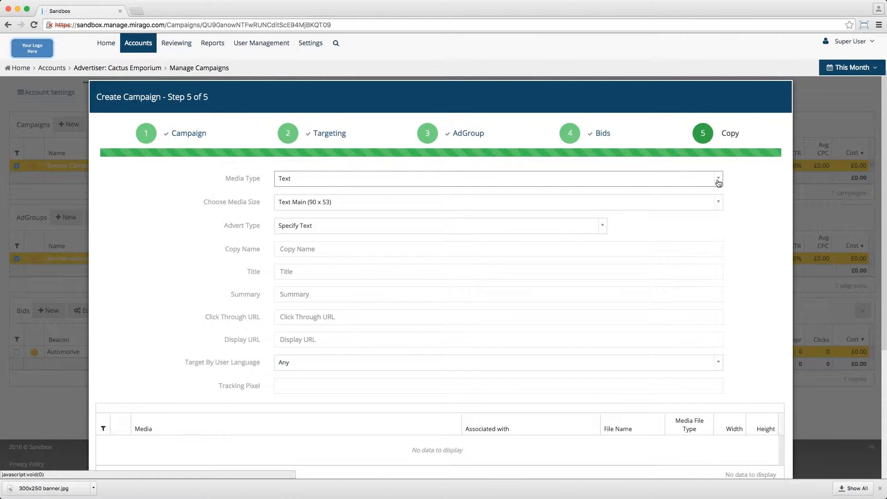
left_click(718, 205)
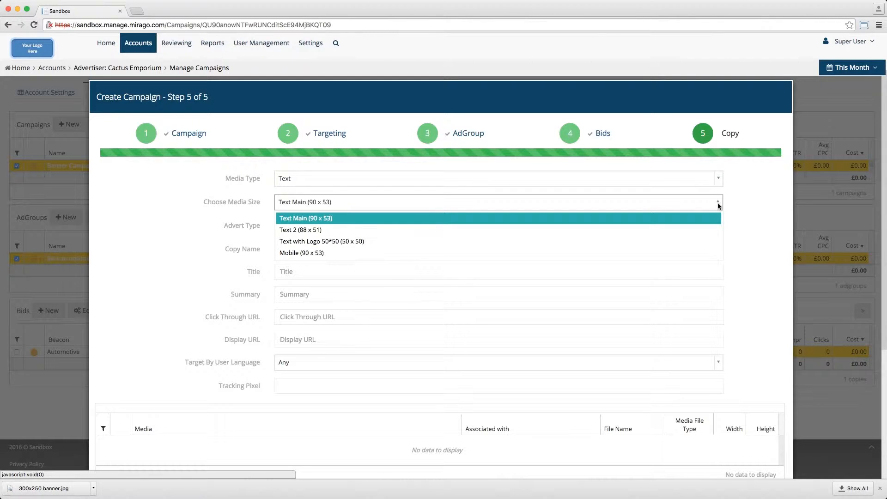
left_click(705, 218)
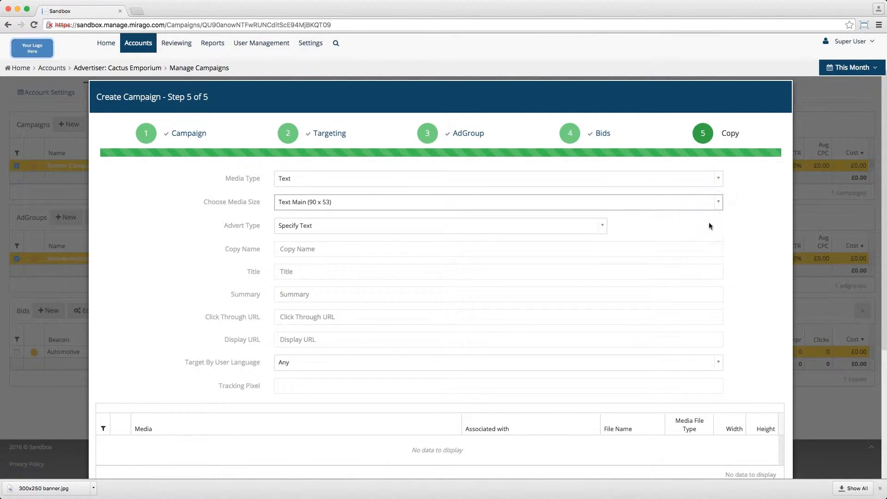
left_click(603, 228)
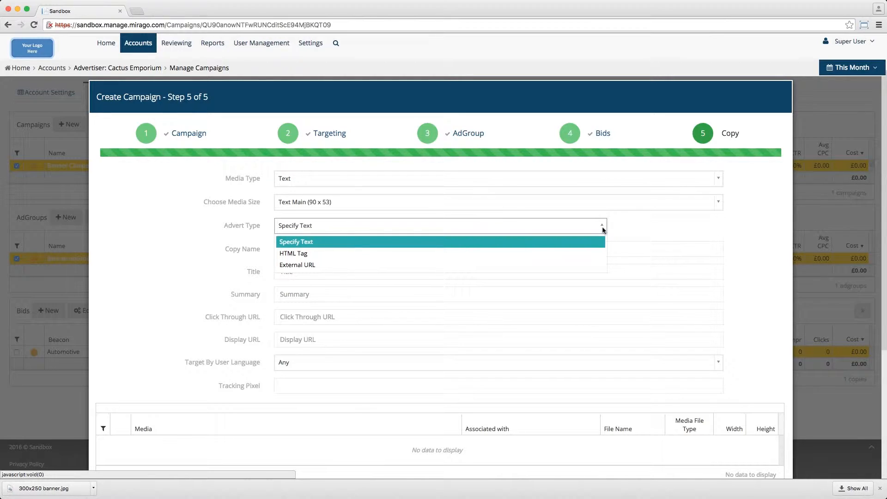
left_click(596, 240)
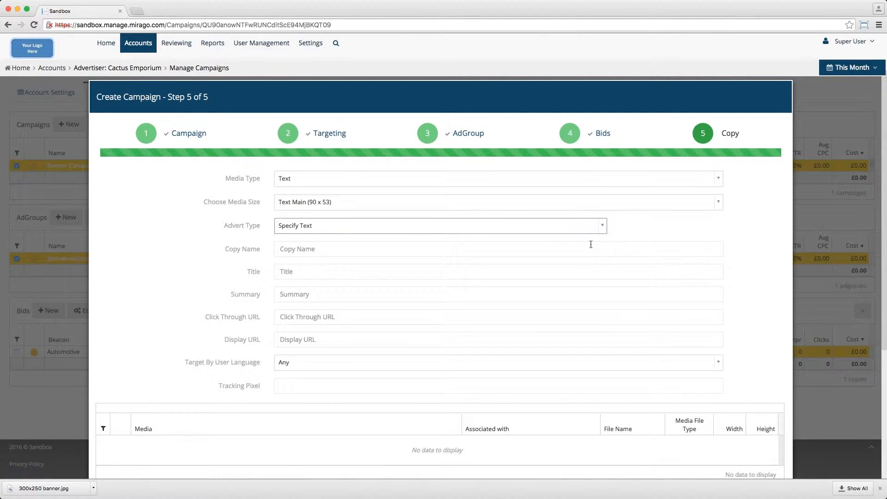
left_click(590, 248)
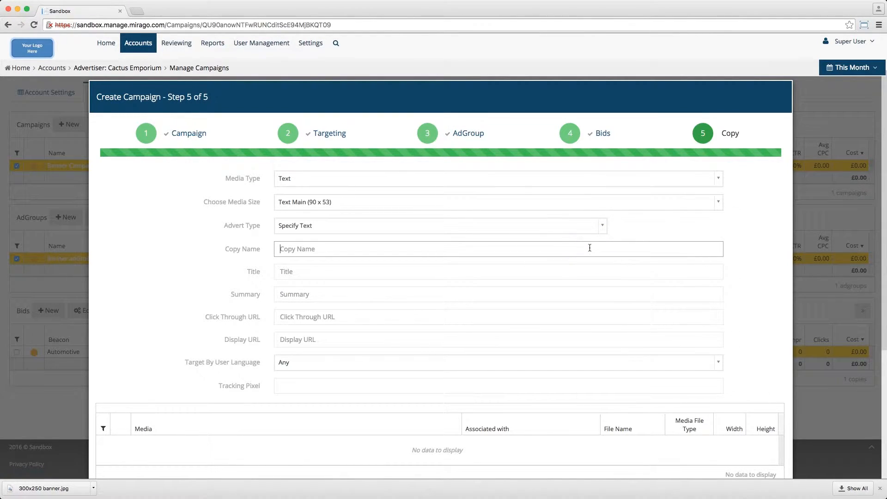
type("Text Copy Name")
key("Tab")
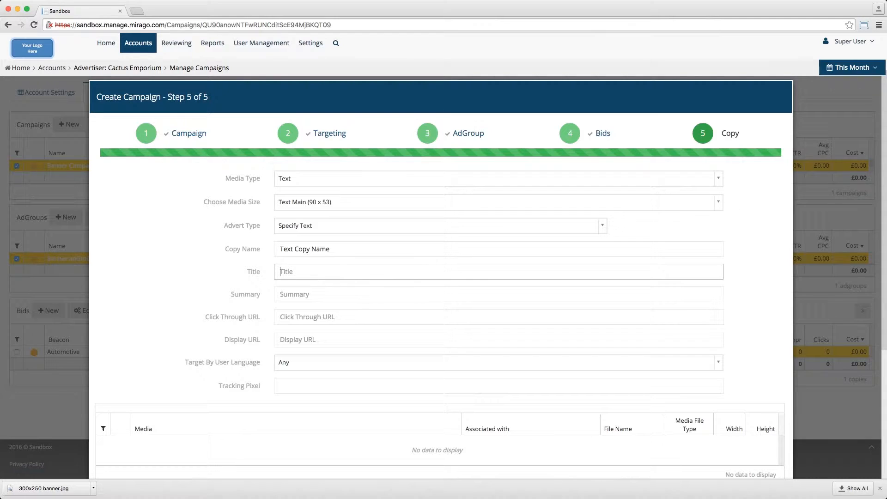
type("Text title")
key("Tab")
type("Tex")
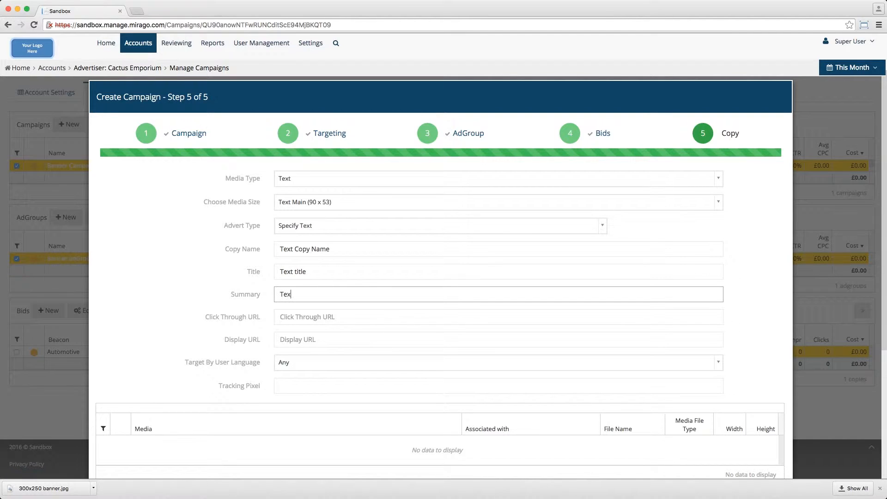
type("t Summary")
type("www.mira")
type("go.com")
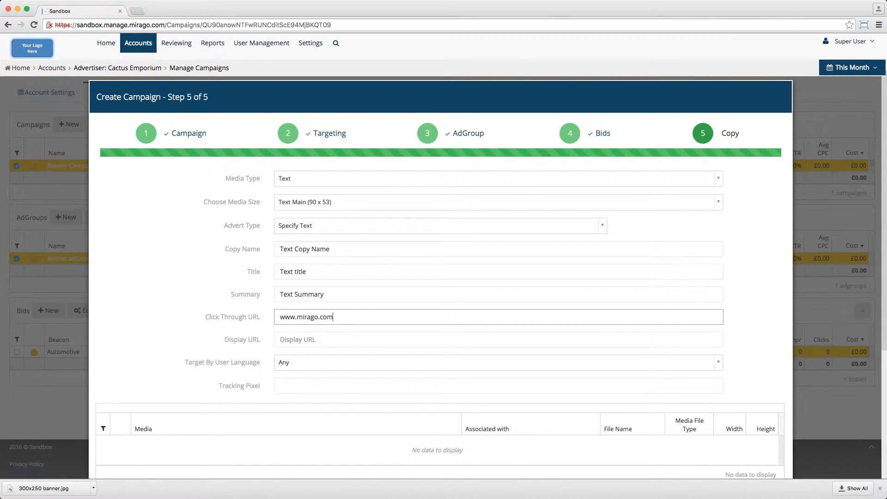
key("Tab")
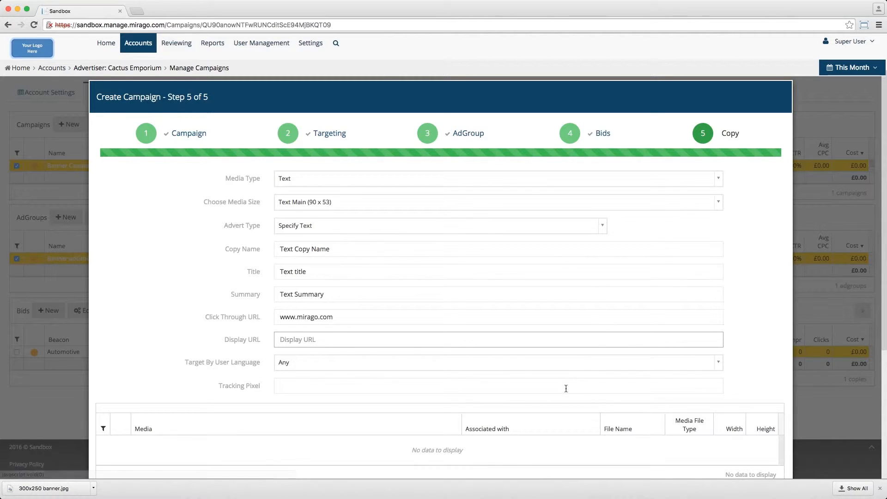
Step: Upload the image butrf4.jpg from the Desktop as the copy's media and submit the new campaign
scroll(565, 389, "down", 5)
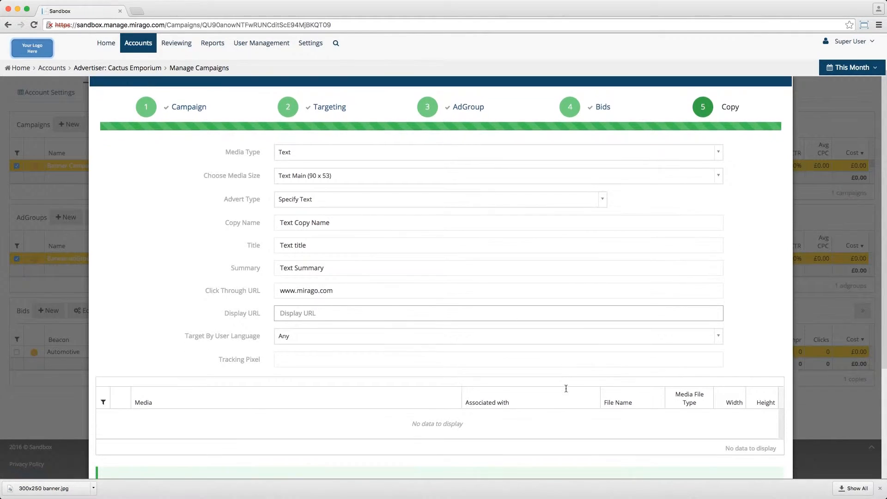
scroll(566, 388, "down", 1)
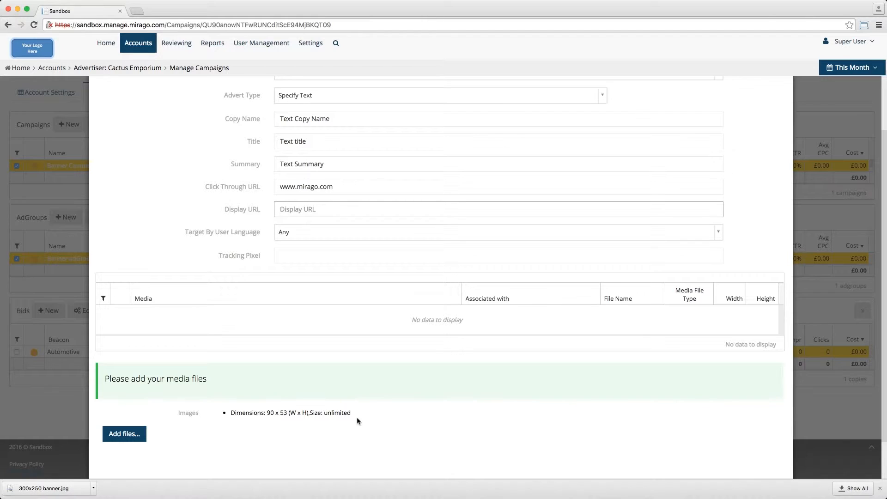
left_click_drag(361, 417, 176, 418)
left_click(214, 431)
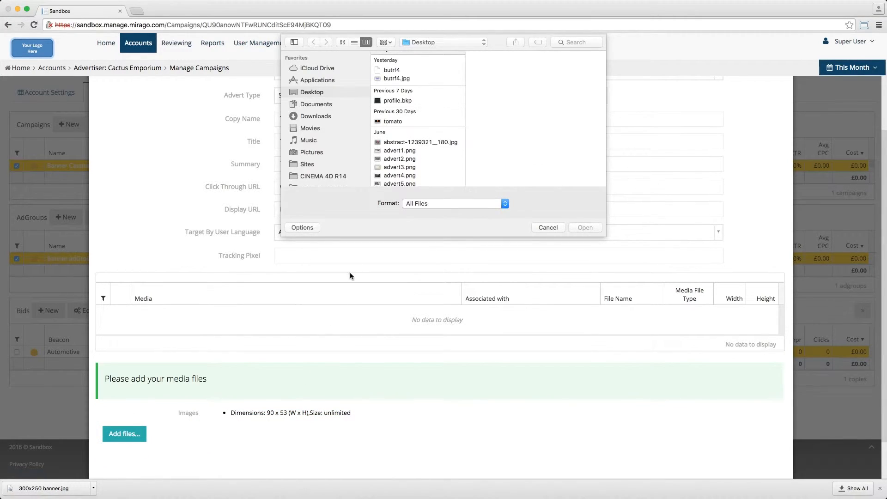
double_click(391, 79)
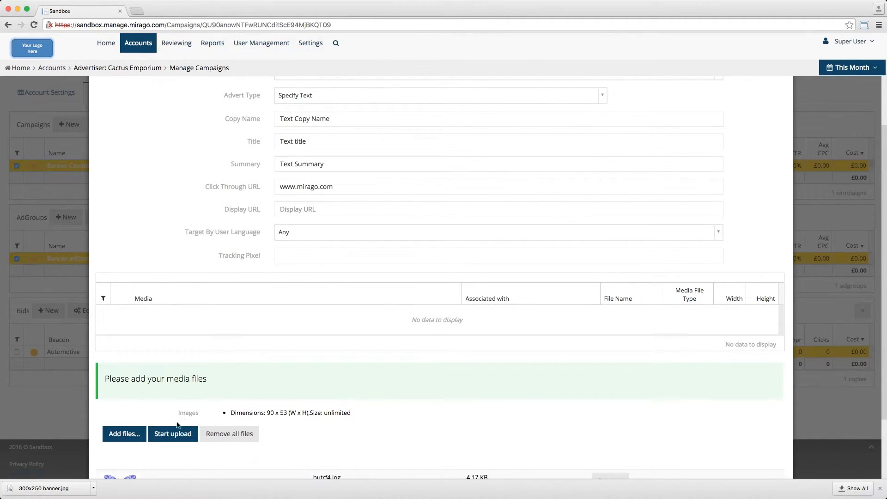
left_click(168, 436)
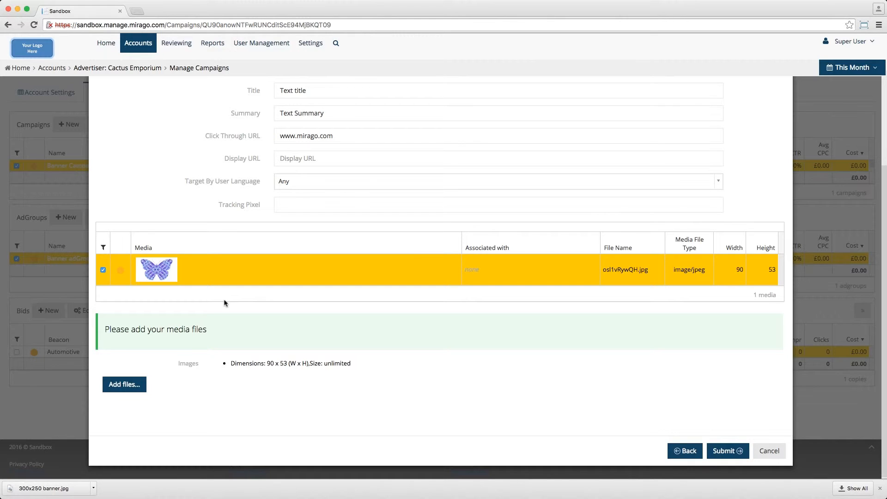
left_click(735, 449)
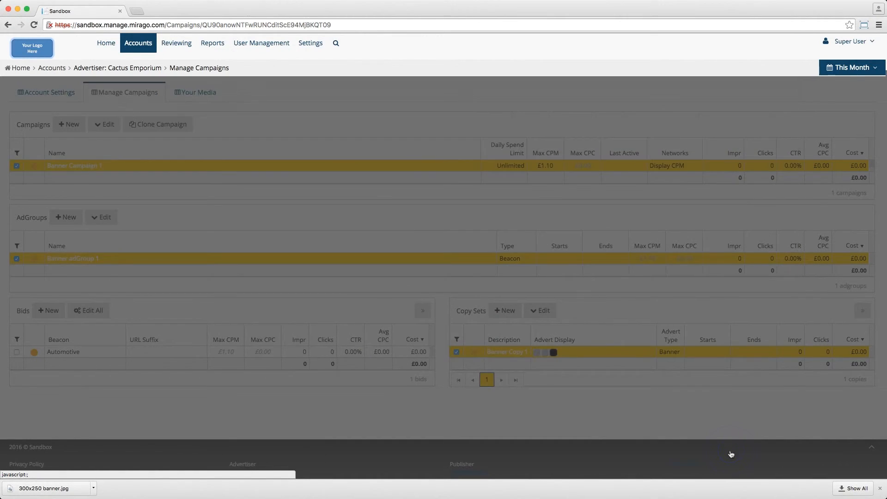